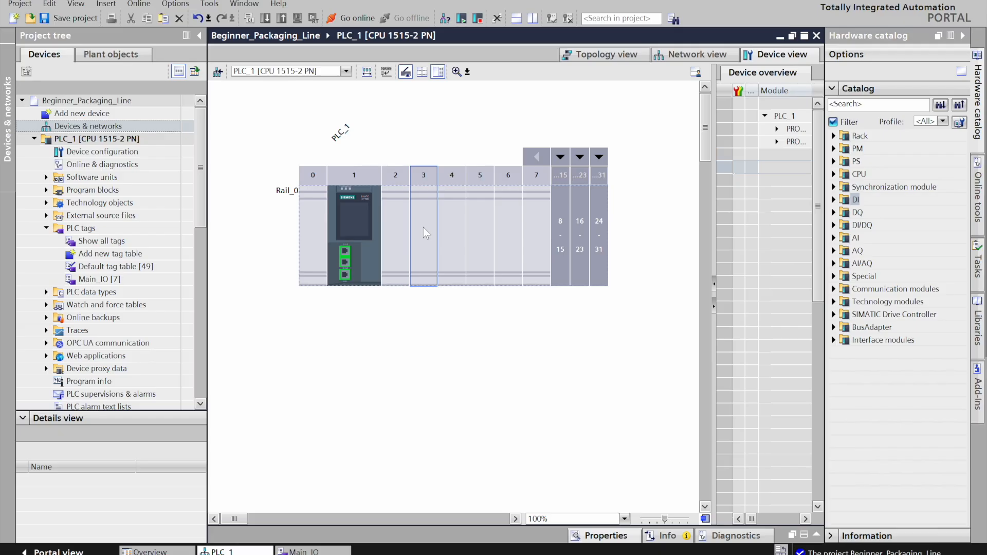
# Step: Insert the digital input module DI 16x24VDC HF (6ES7 521-1BH00-0AB0) into slot 2 of the PLC_1 rack
pyautogui.click(396, 224)
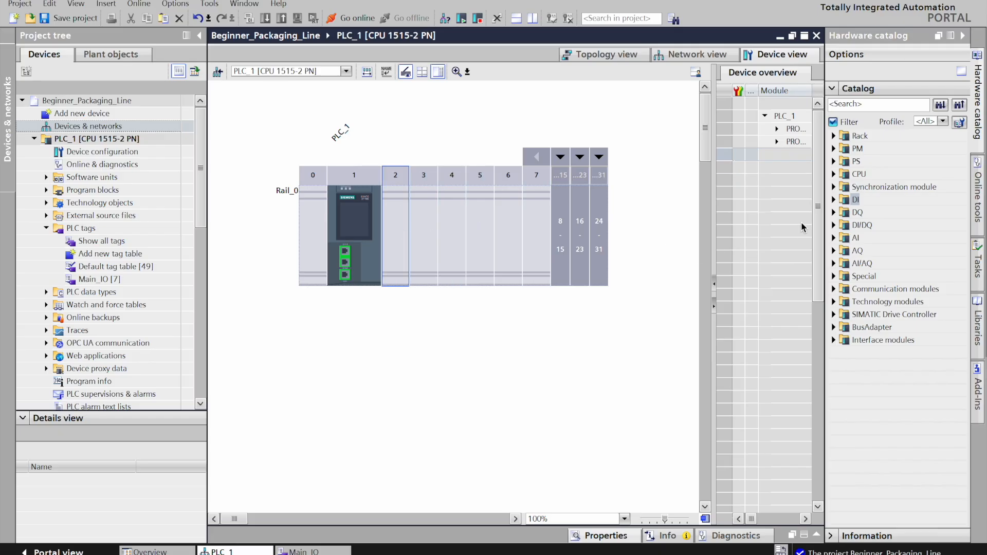
pyautogui.click(833, 200)
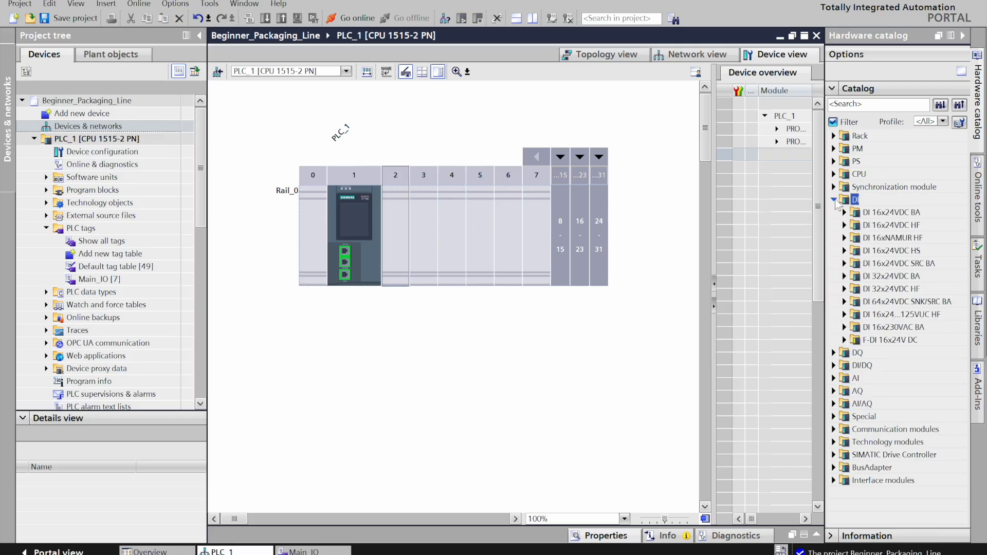
pyautogui.click(872, 227)
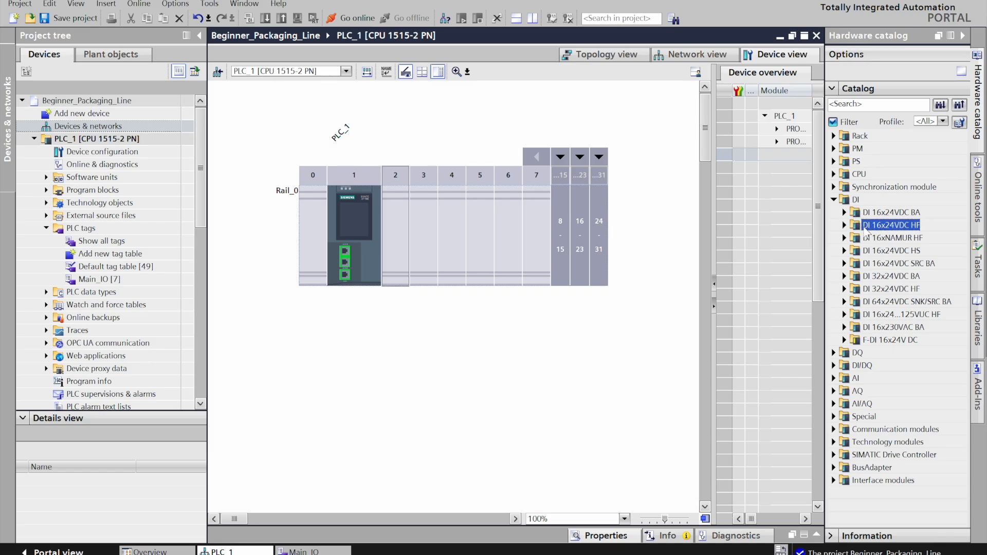
pyautogui.click(845, 225)
pyautogui.click(886, 239)
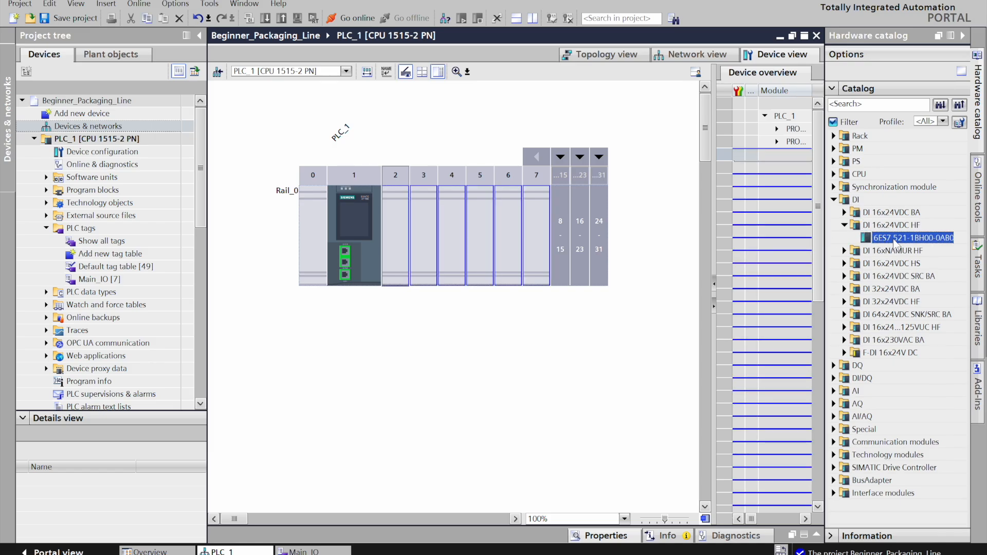
pyautogui.moveTo(928, 245); pyautogui.dragTo(394, 204)
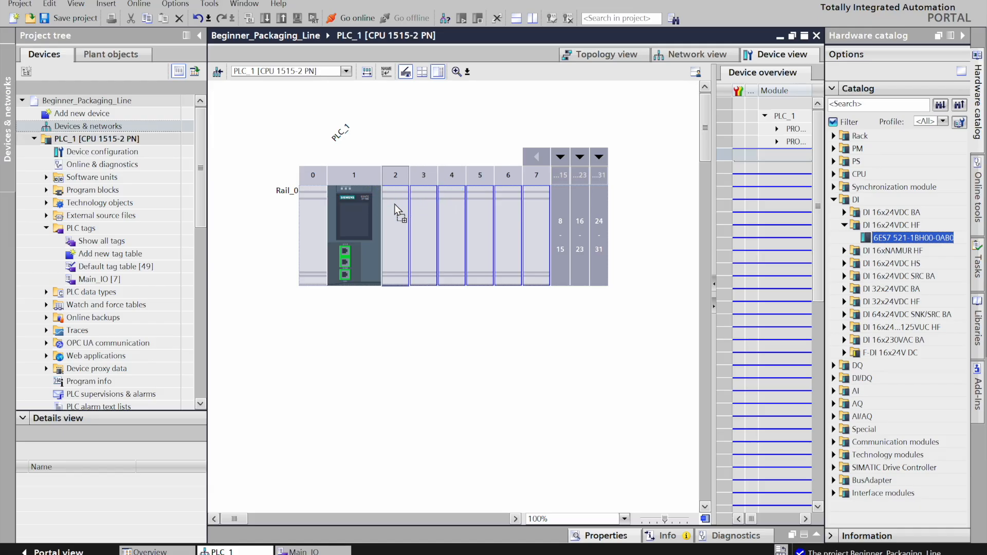
# Step: Insert the digital output module DQ 16x24VDC/0.5A HF (6ES7 522-1BH01) into slot 3 of the PLC_1 rack
pyautogui.click(834, 199)
pyautogui.click(834, 212)
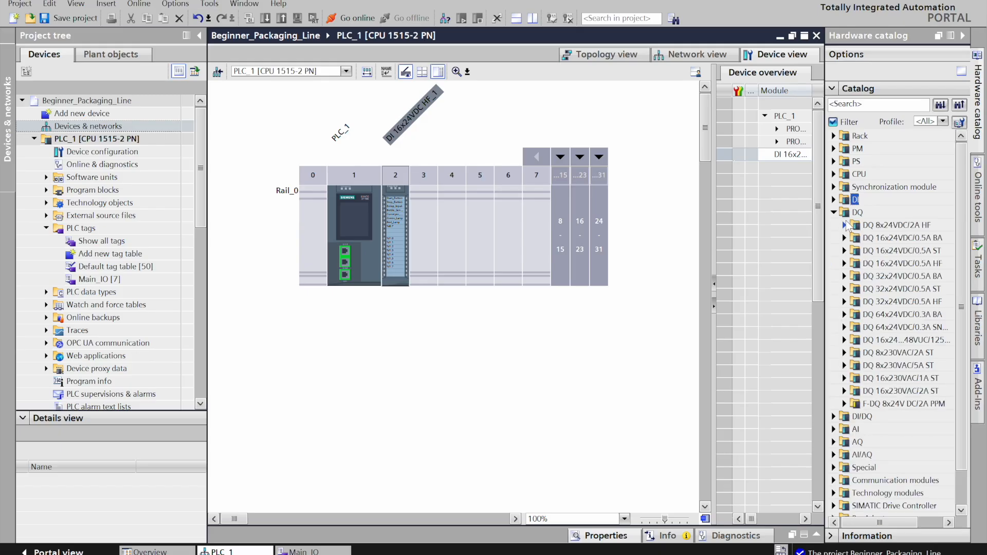
pyautogui.click(845, 263)
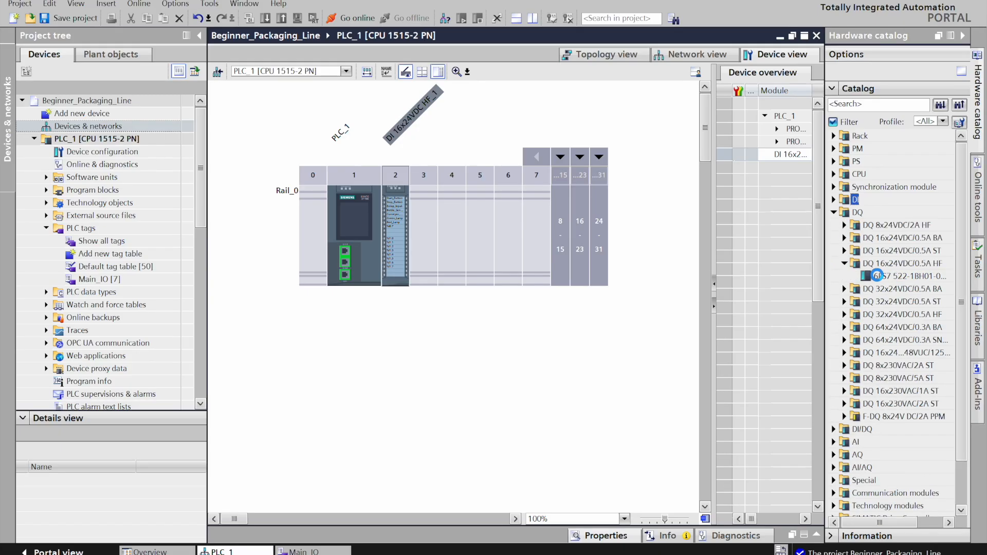
pyautogui.click(878, 276)
pyautogui.moveTo(924, 281); pyautogui.dragTo(430, 223)
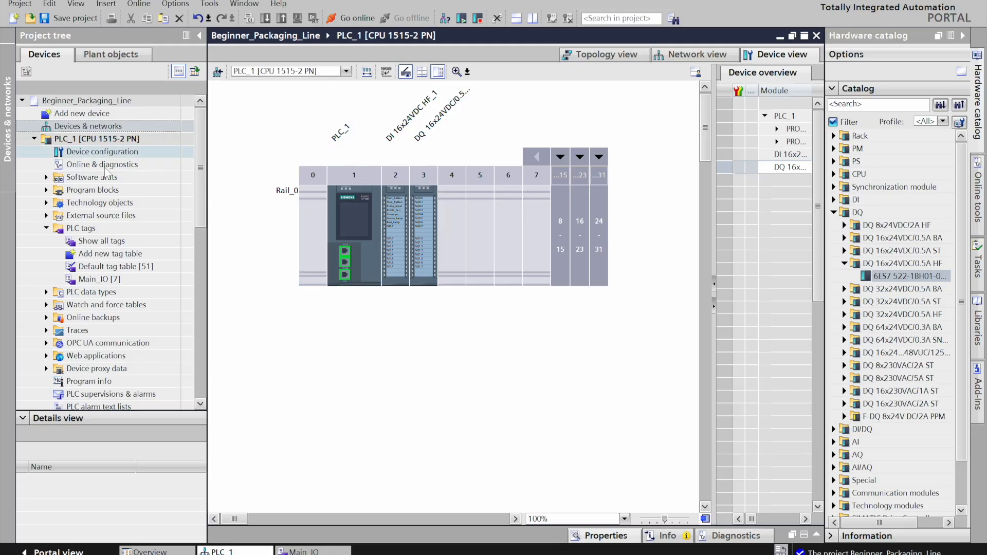
# Step: Open the Main_IO tag table and check the addresses of the start, stop, E-stop and bottle sensor input tags
pyautogui.doubleClick(125, 279)
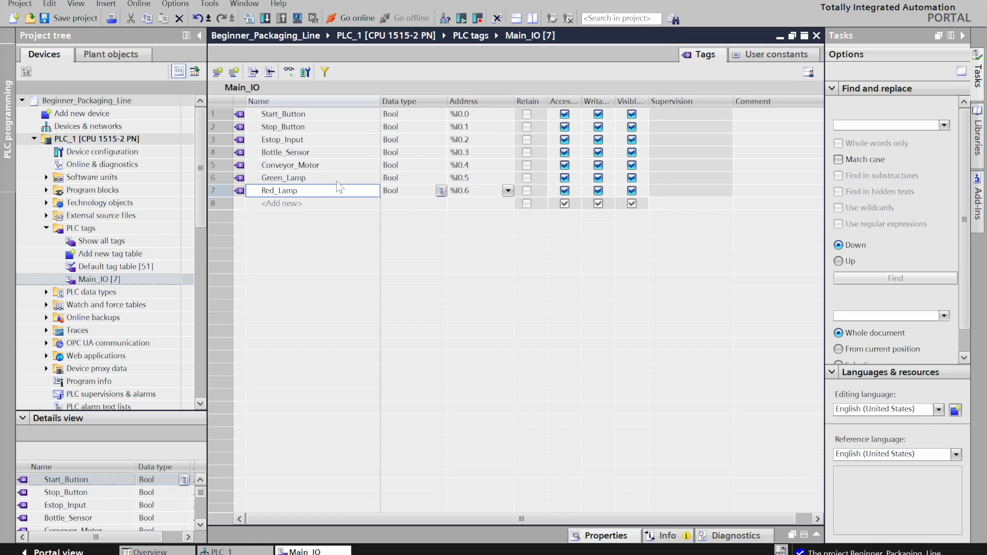
pyautogui.click(474, 114)
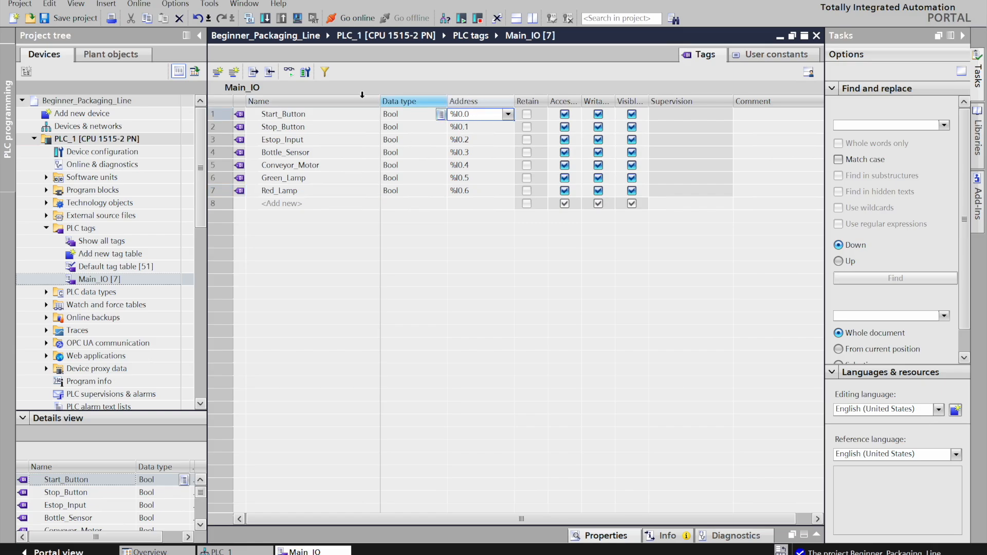
pyautogui.click(351, 113)
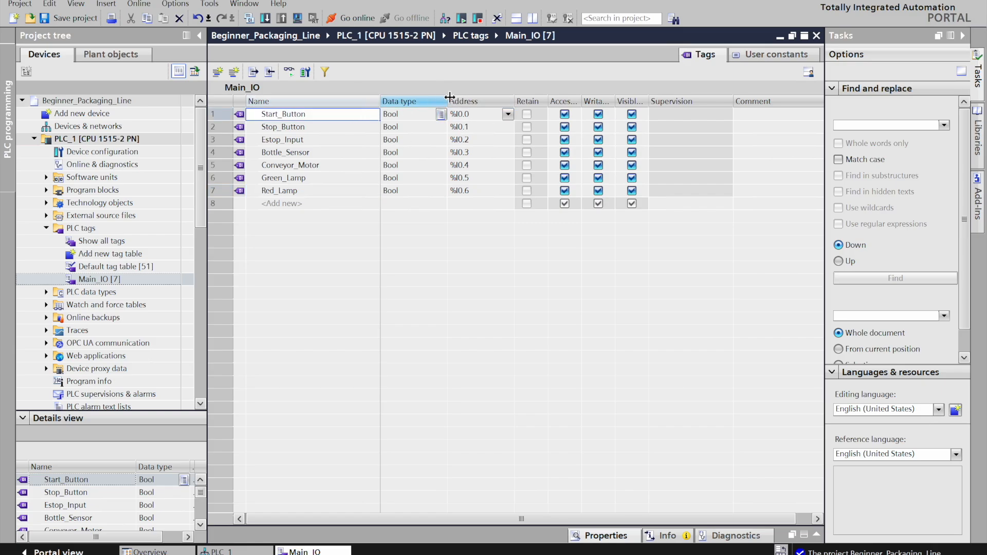
pyautogui.click(473, 115)
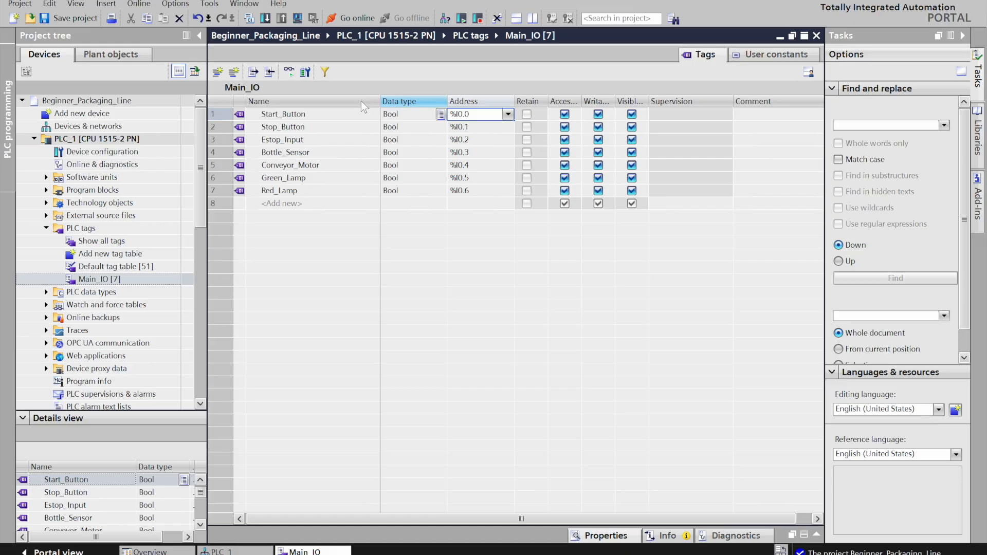
pyautogui.click(327, 125)
pyautogui.click(473, 127)
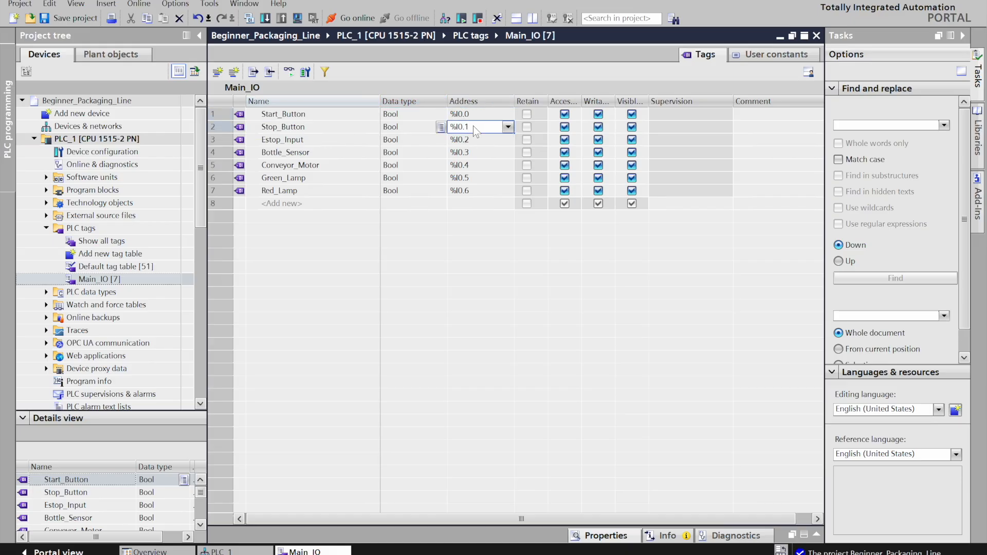
pyautogui.click(337, 139)
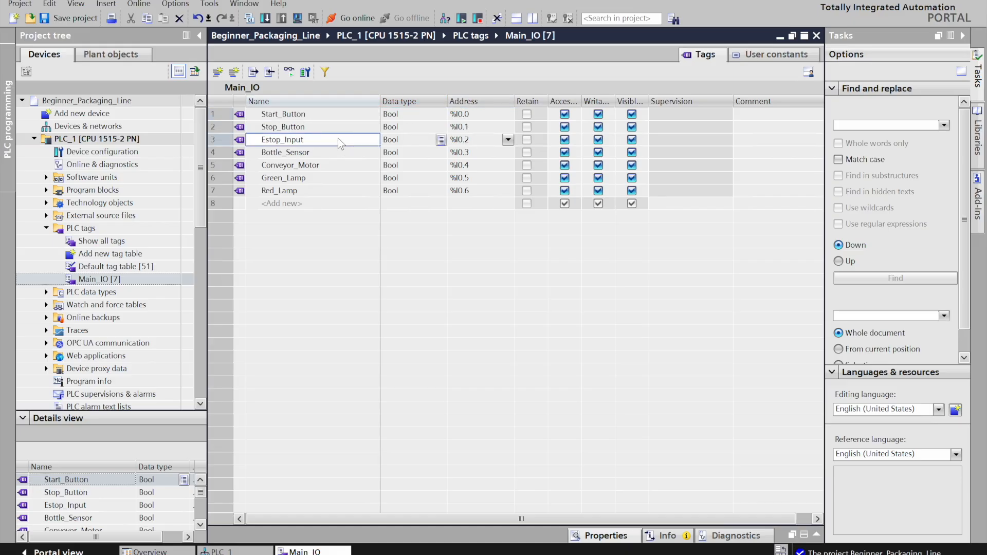
pyautogui.click(477, 137)
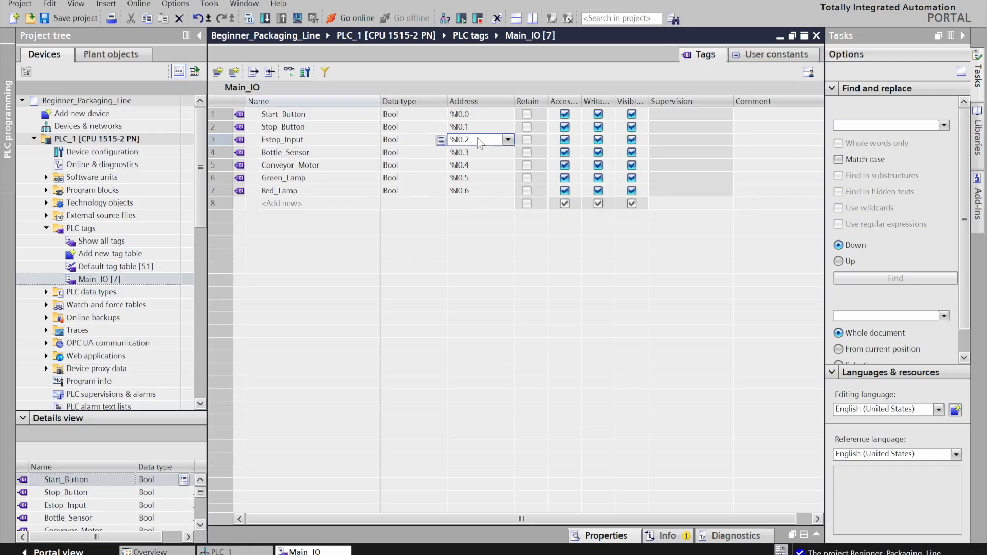
pyautogui.click(328, 150)
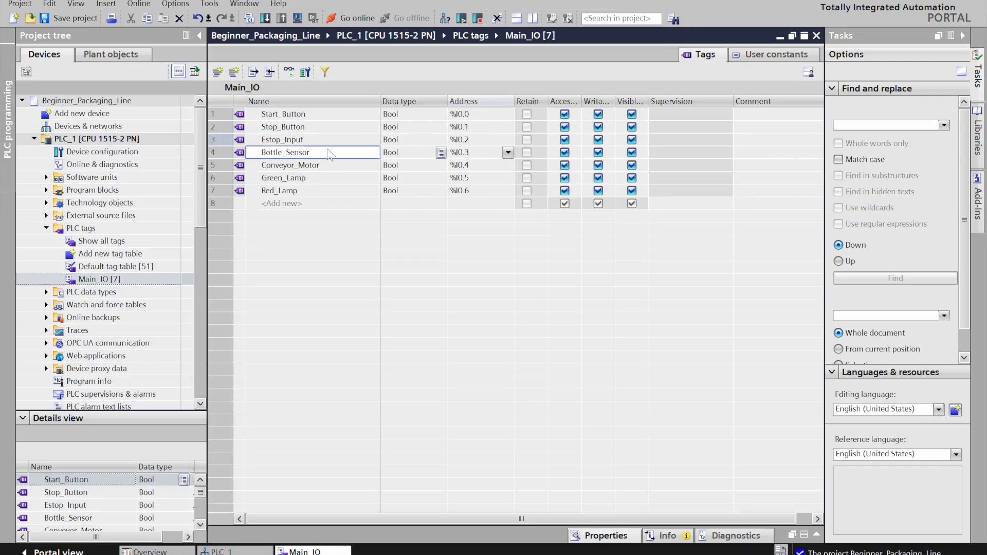
pyautogui.click(474, 150)
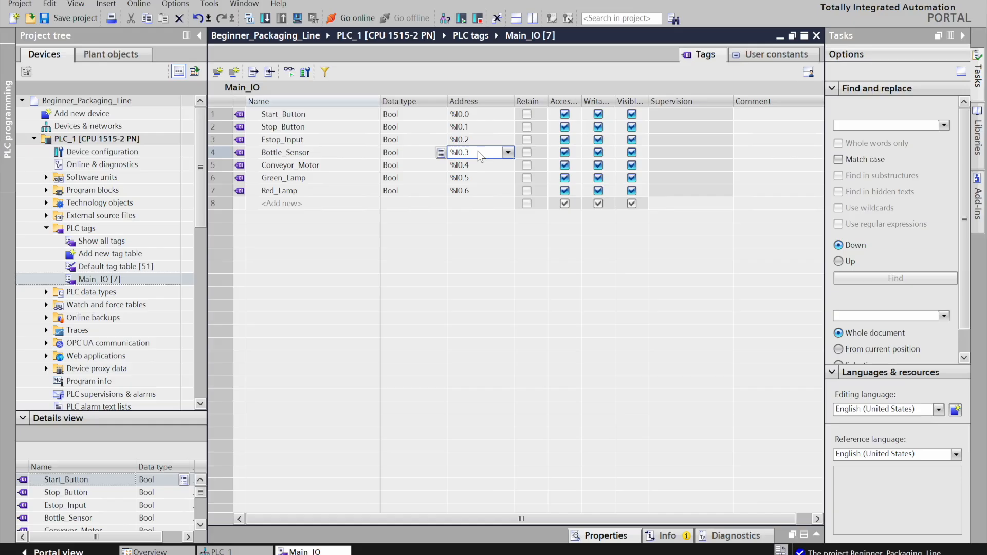
# Step: Set the address of the Conveyor_Motor tag to output Q0.0
pyautogui.click(337, 165)
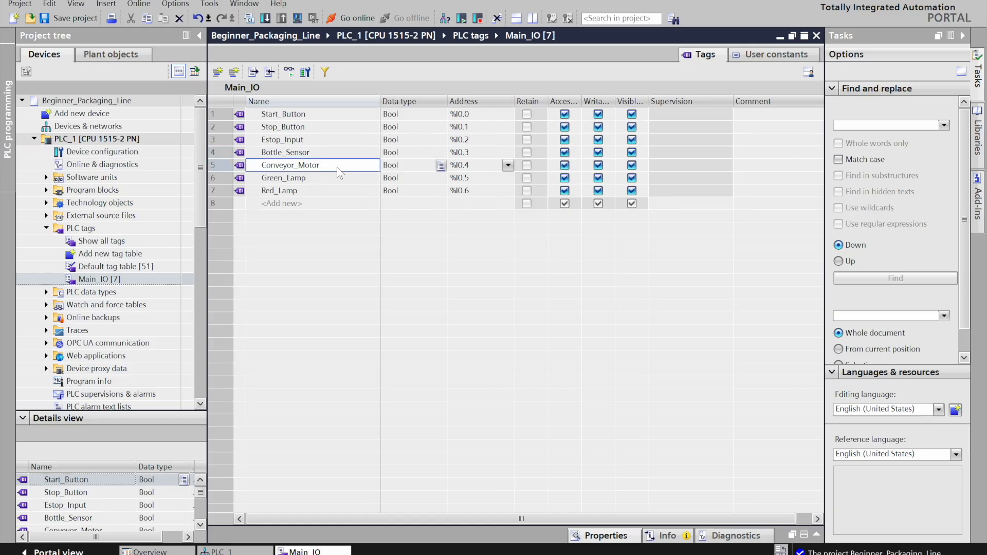
pyautogui.click(477, 168)
pyautogui.click(477, 165)
pyautogui.write('Q0.')
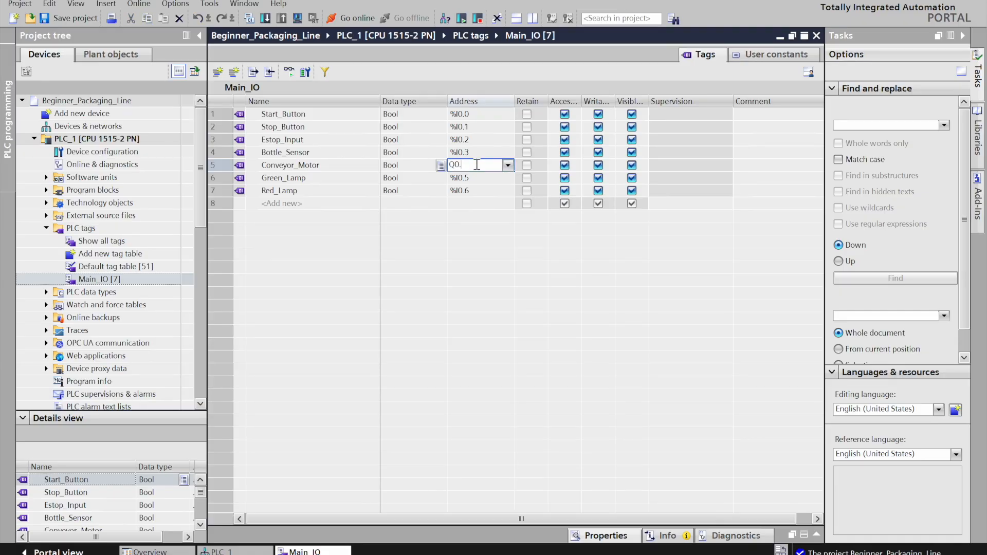
pyautogui.write('0')
pyautogui.press('Return')
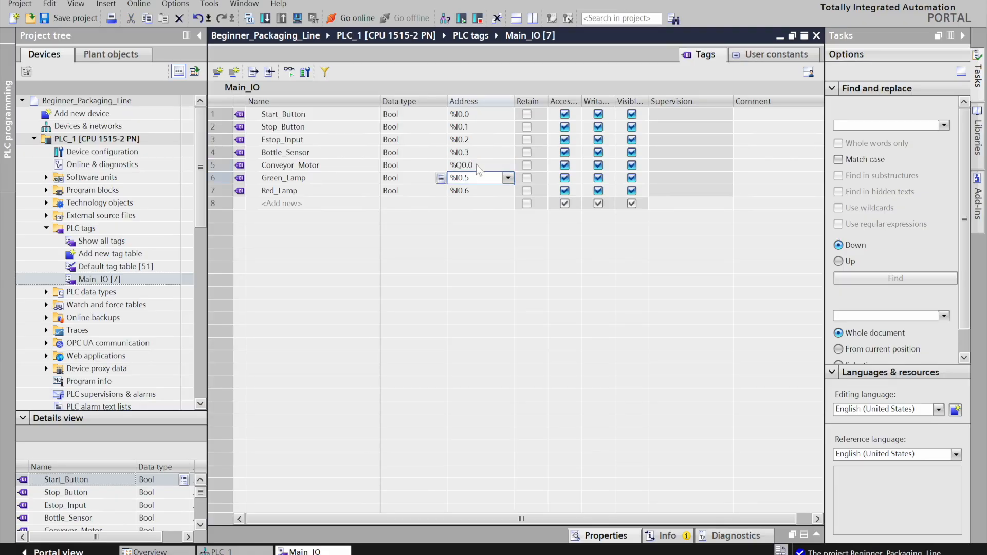
# Step: Set the address of the Green_Lamp tag to output Q0.1
pyautogui.click(337, 177)
pyautogui.click(480, 177)
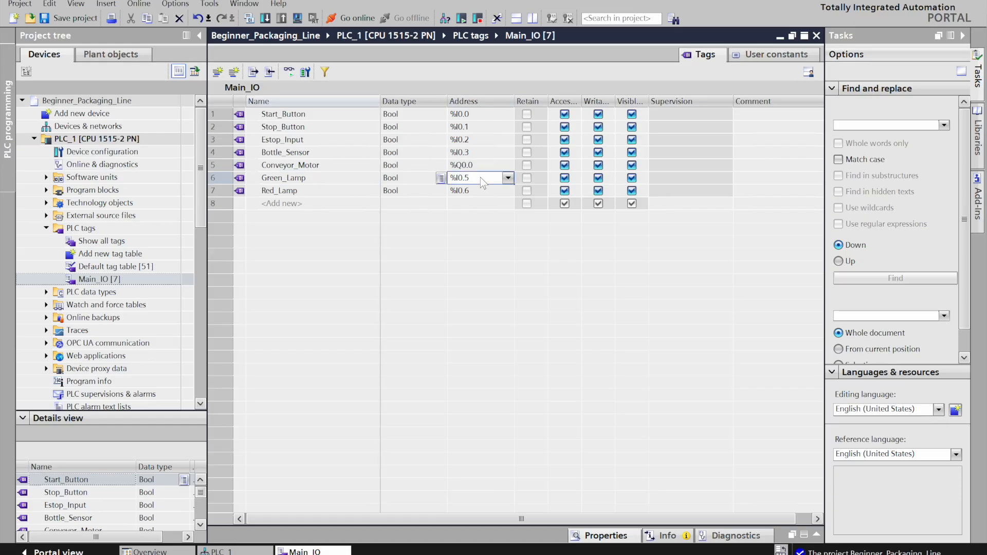
pyautogui.write('Q0.')
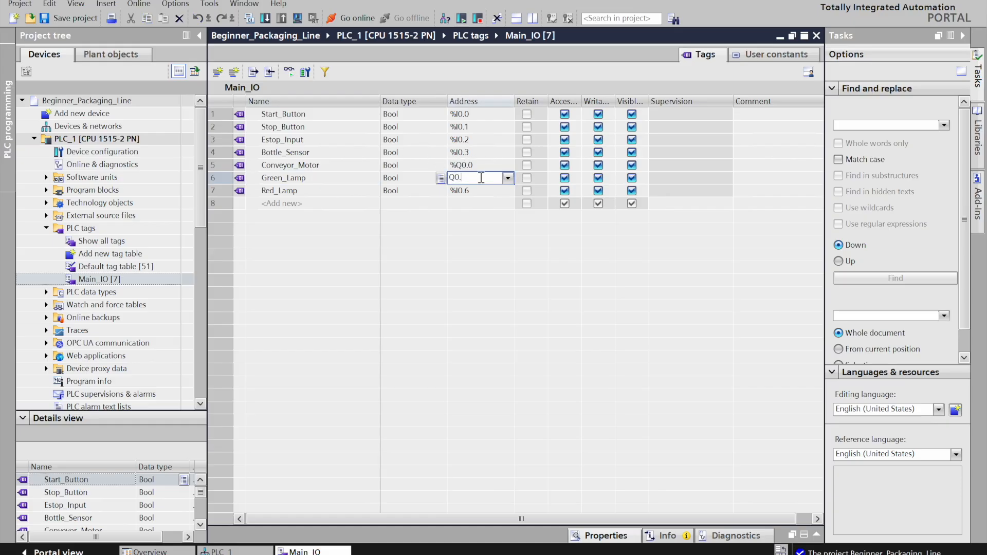
pyautogui.write('1')
pyautogui.press('Return')
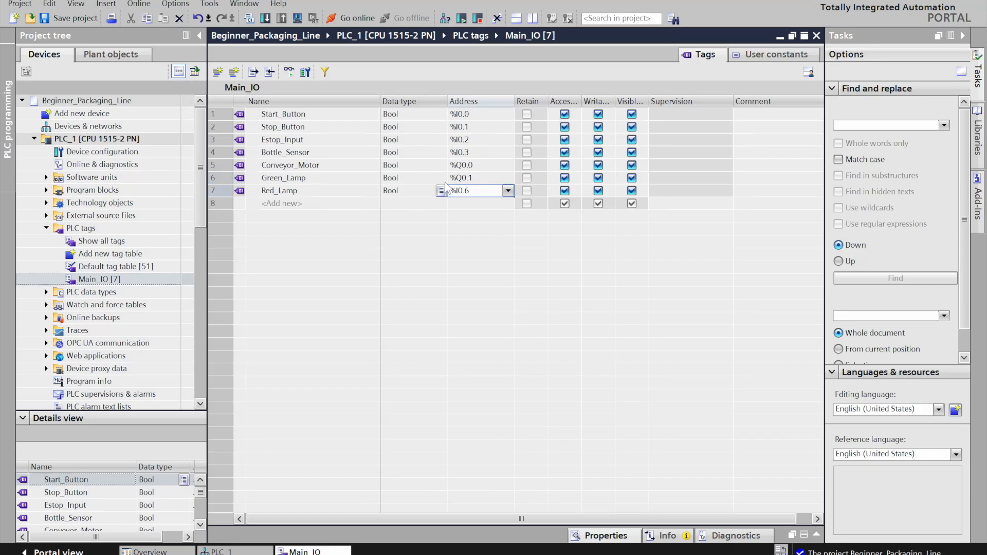
# Step: Set the address of the Red_Lamp tag to output Q0.2 and save the project
pyautogui.click(316, 190)
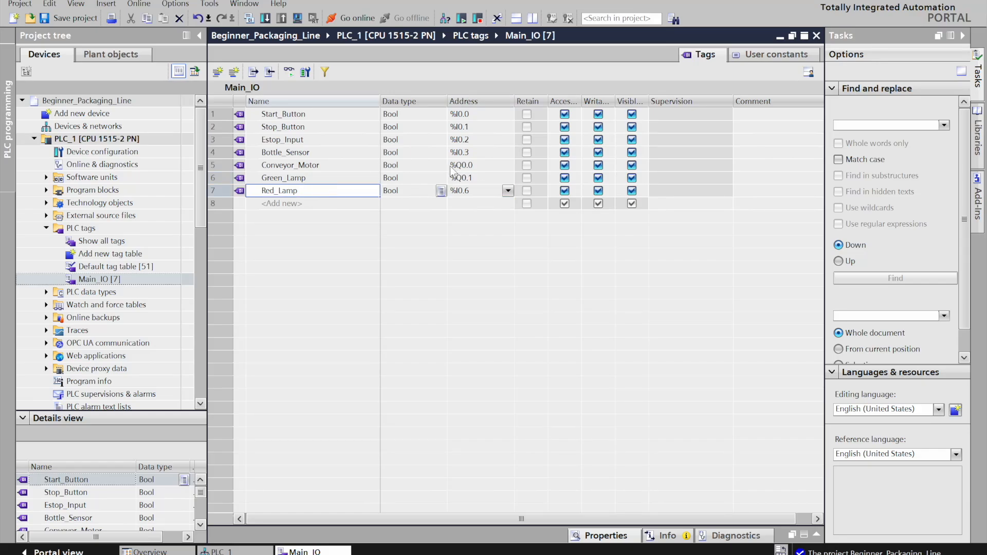
pyautogui.click(474, 189)
pyautogui.write('Q0.2')
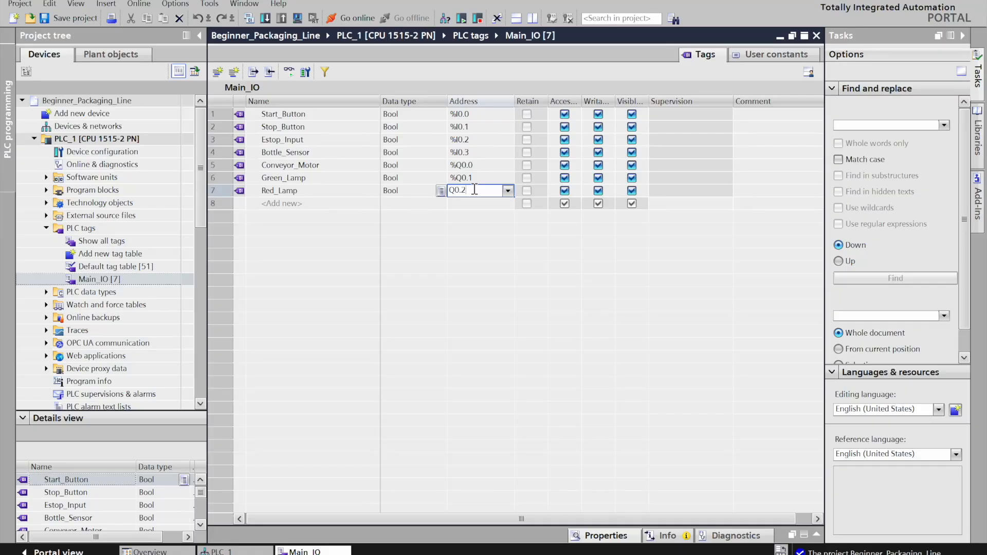
pyautogui.press('Return')
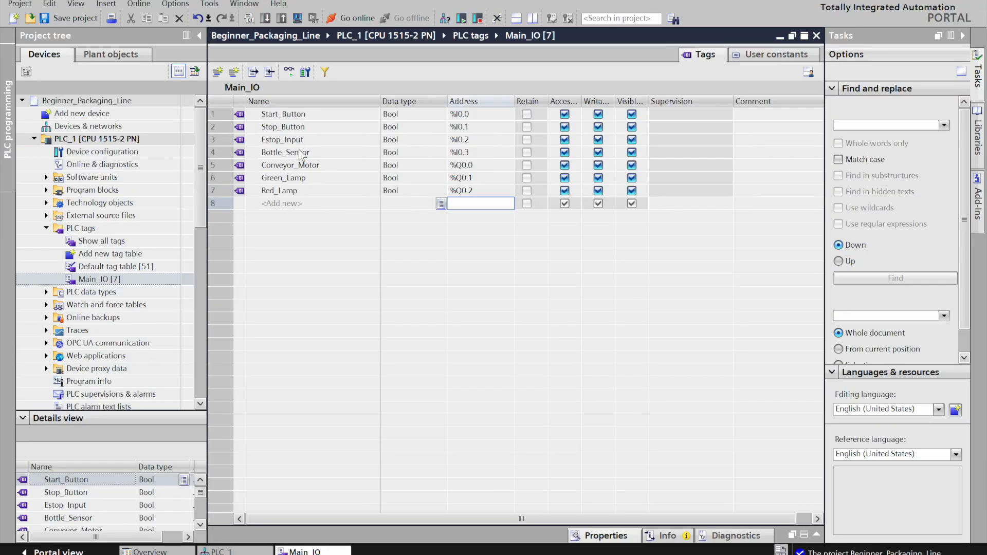
pyautogui.click(303, 191)
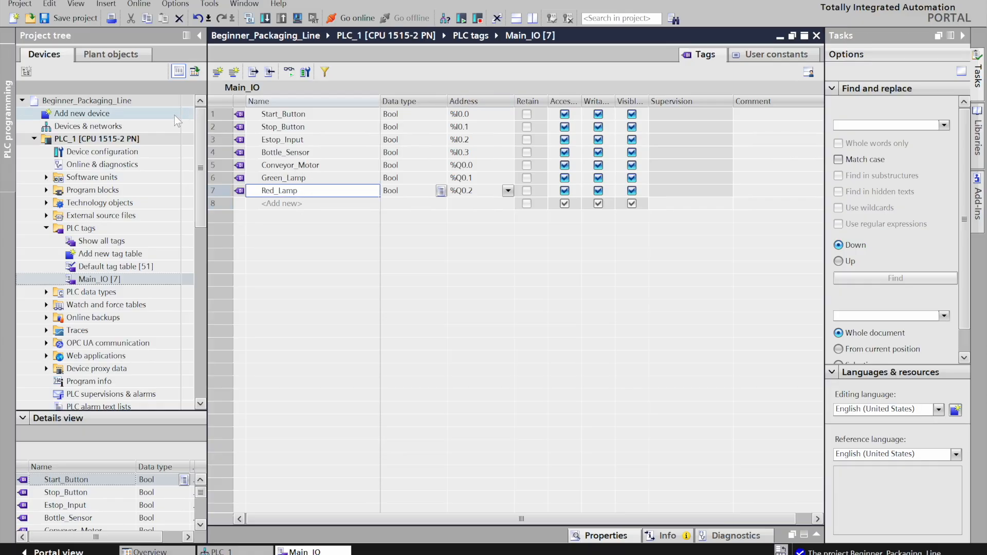
pyautogui.click(73, 20)
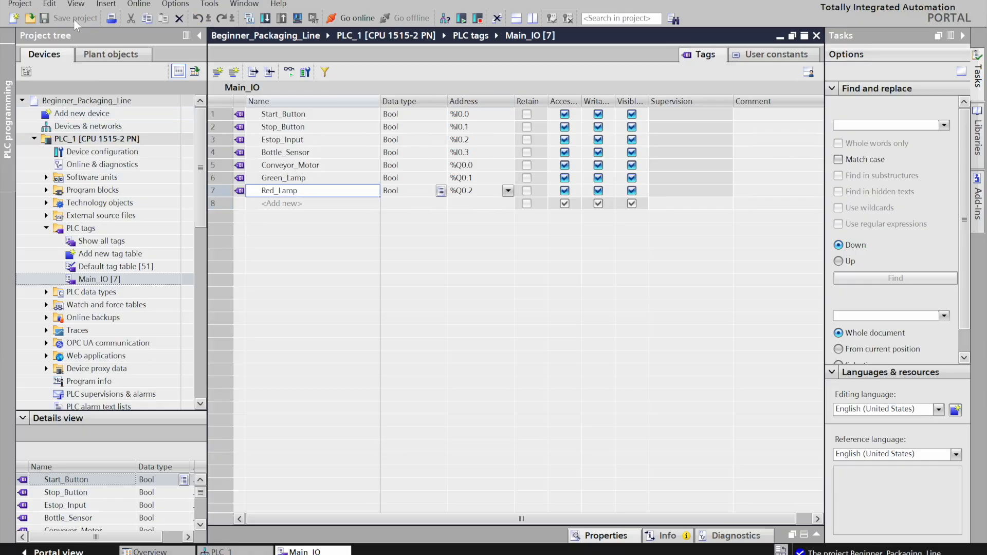
# Step: Open the device configuration of PLC_1 and display the Input 0 - 15 properties of the DI module in slot 2
pyautogui.doubleClick(154, 125)
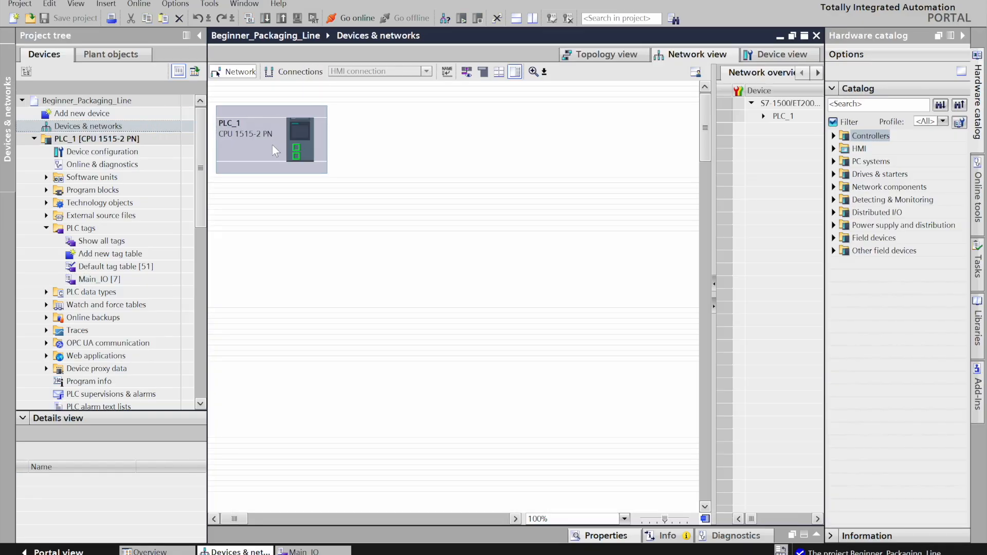
pyautogui.doubleClick(272, 144)
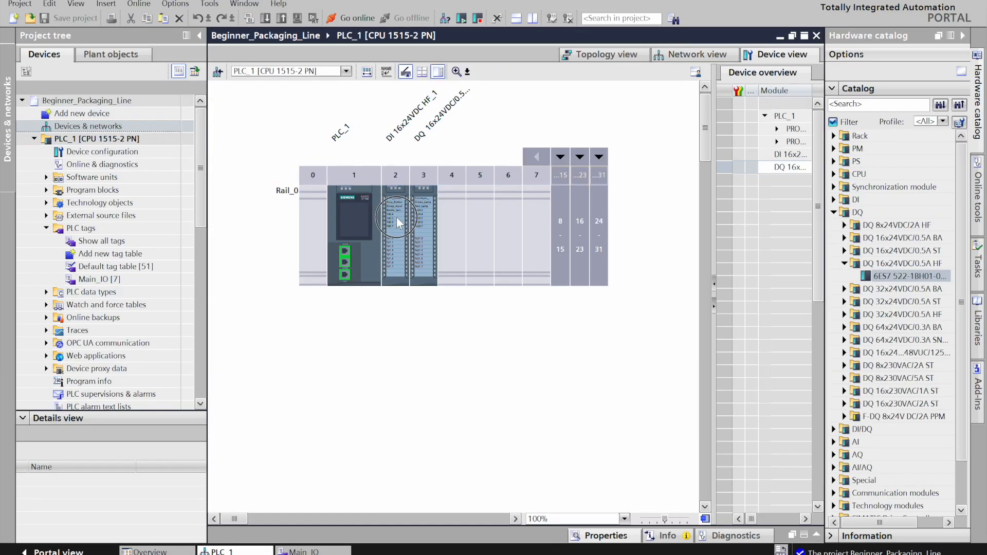
pyautogui.click(396, 217)
pyautogui.doubleClick(402, 191)
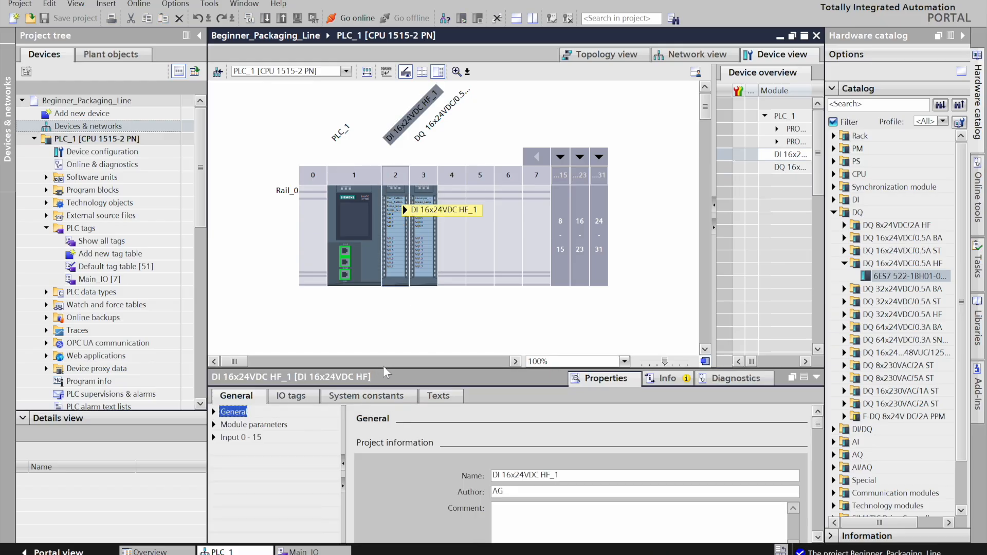
pyautogui.moveTo(383, 369); pyautogui.dragTo(389, 335)
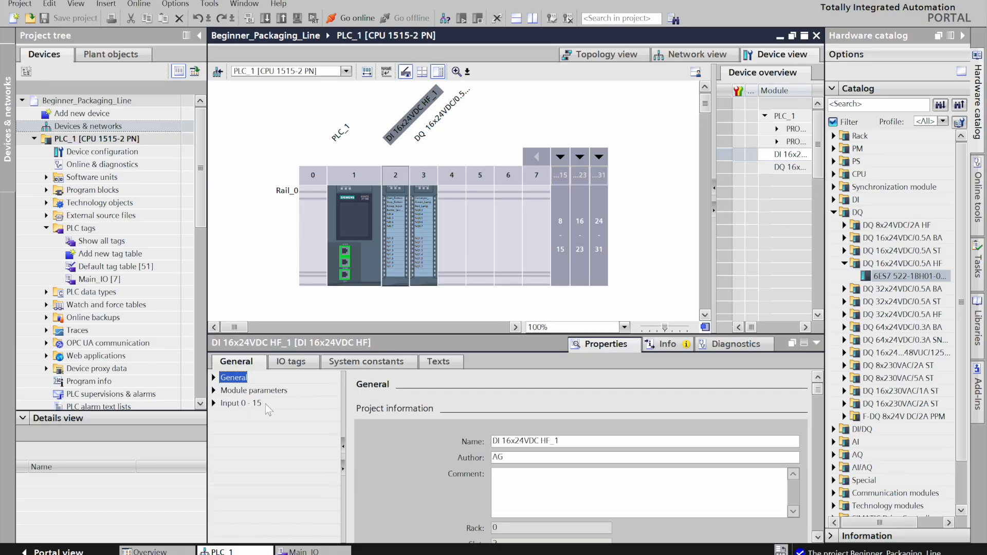
pyautogui.click(262, 404)
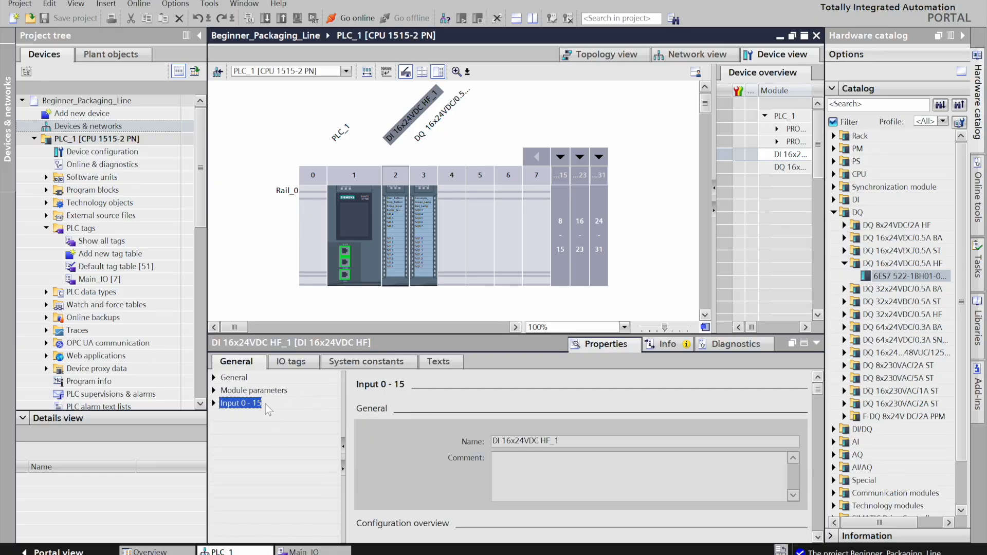
# Step: Review the IO tags of the DI module in slot 2, going through Start_Button, Stop_Button, Estop_Input and Bottle_Sensor
pyautogui.click(302, 364)
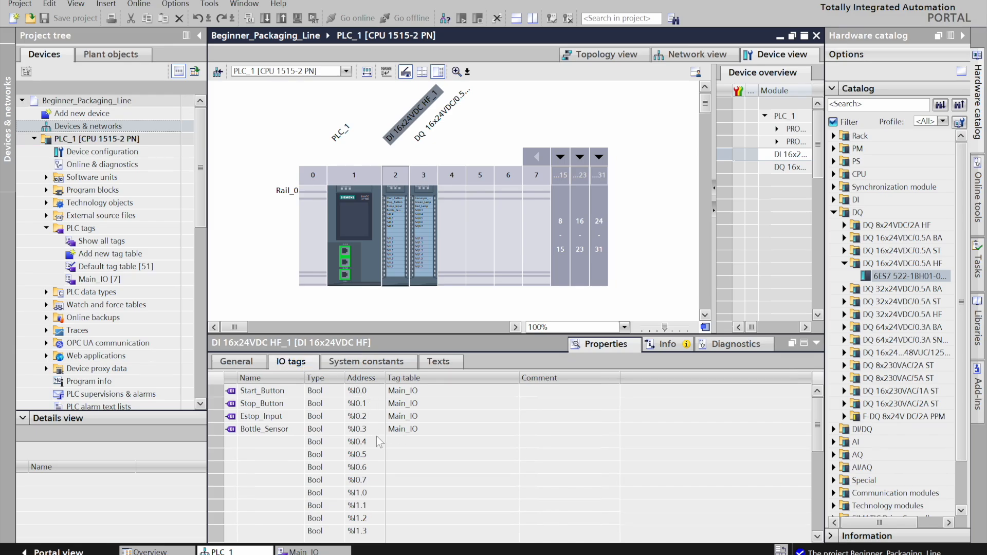
pyautogui.click(817, 408)
pyautogui.moveTo(817, 407)
pyautogui.mouseDown()
pyautogui.moveTo(815, 430)
pyautogui.moveTo(815, 396)
pyautogui.mouseUp()
pyautogui.click(209, 391)
pyautogui.click(211, 404)
pyautogui.click(211, 416)
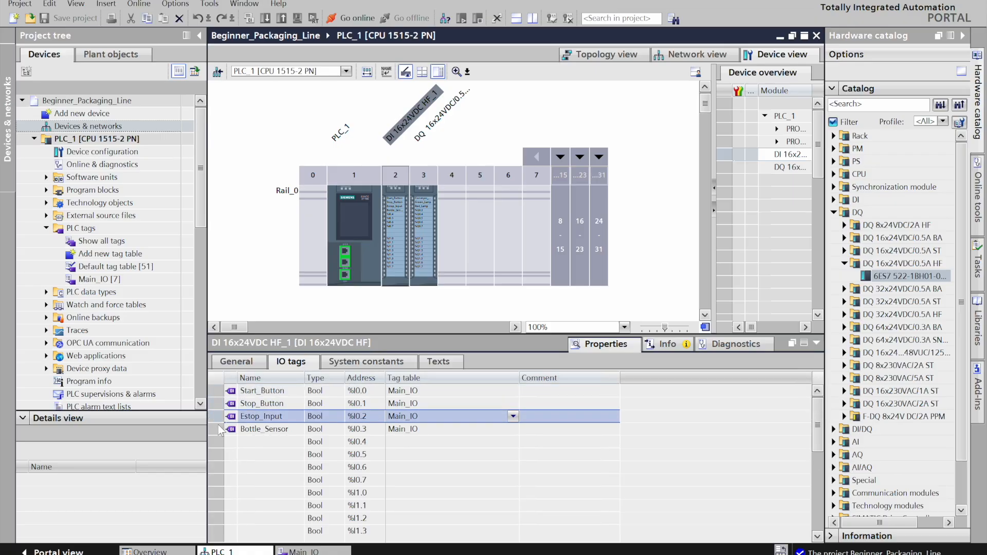
pyautogui.click(211, 430)
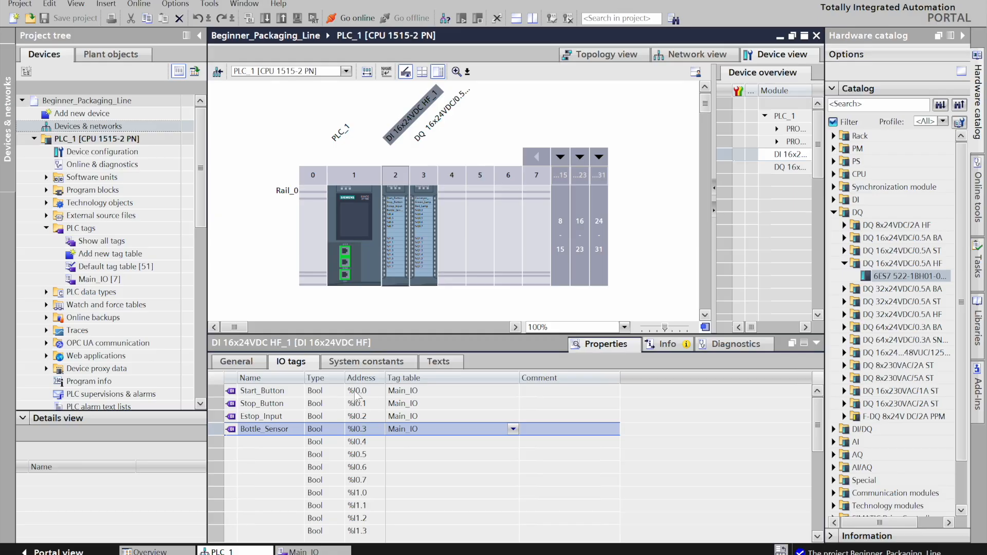
# Step: Review the IO tags of the DQ module in slot 3, going through Conveyor_Motor, Green_Lamp and Red_Lamp
pyautogui.click(427, 189)
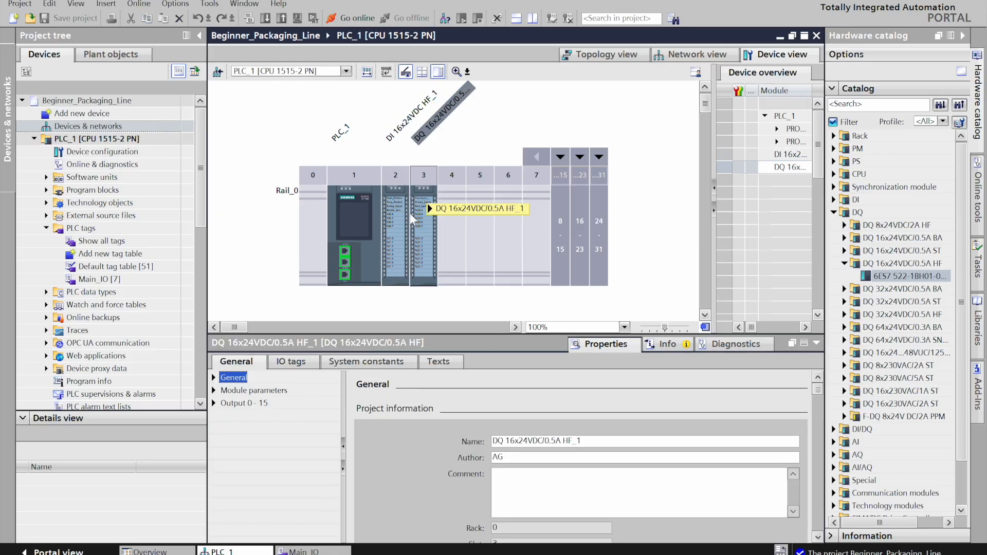
pyautogui.click(313, 363)
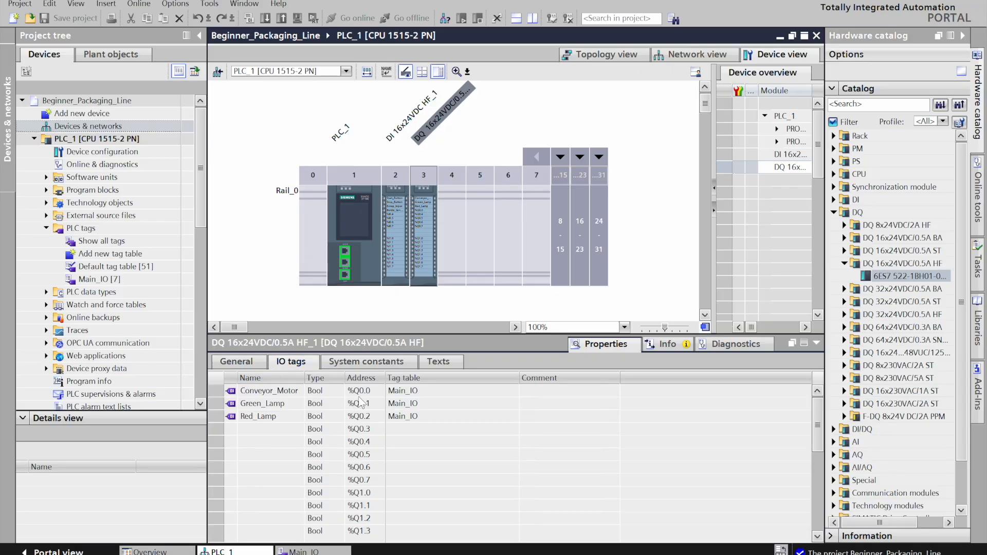
pyautogui.click(212, 391)
pyautogui.click(212, 404)
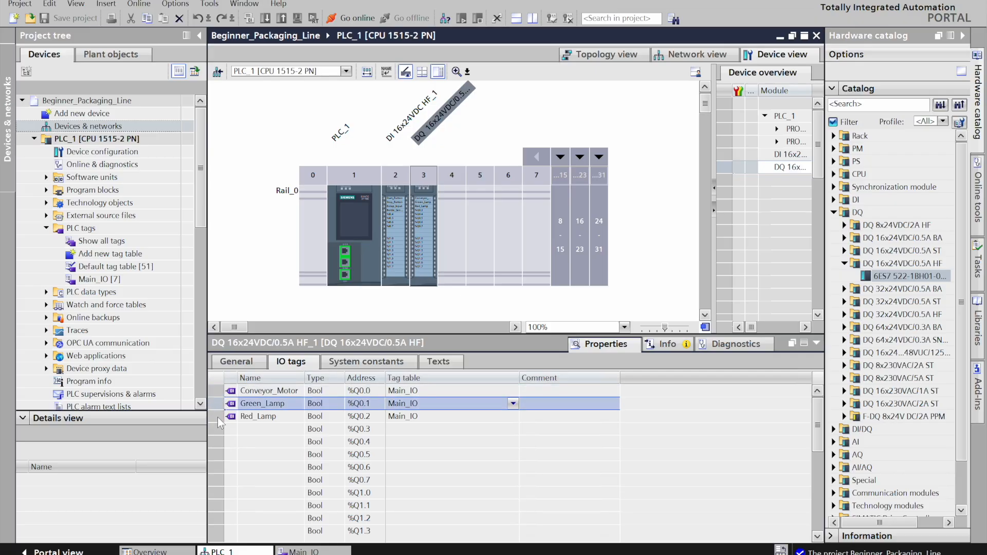
pyautogui.click(211, 417)
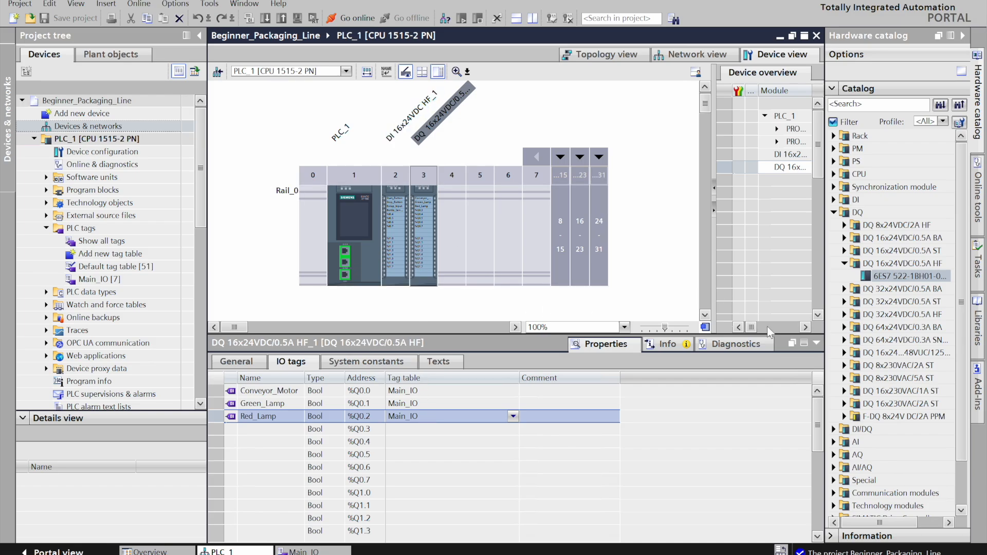
# Step: Collapse the module properties area and set the device view's zoom to 200%
pyautogui.click(817, 344)
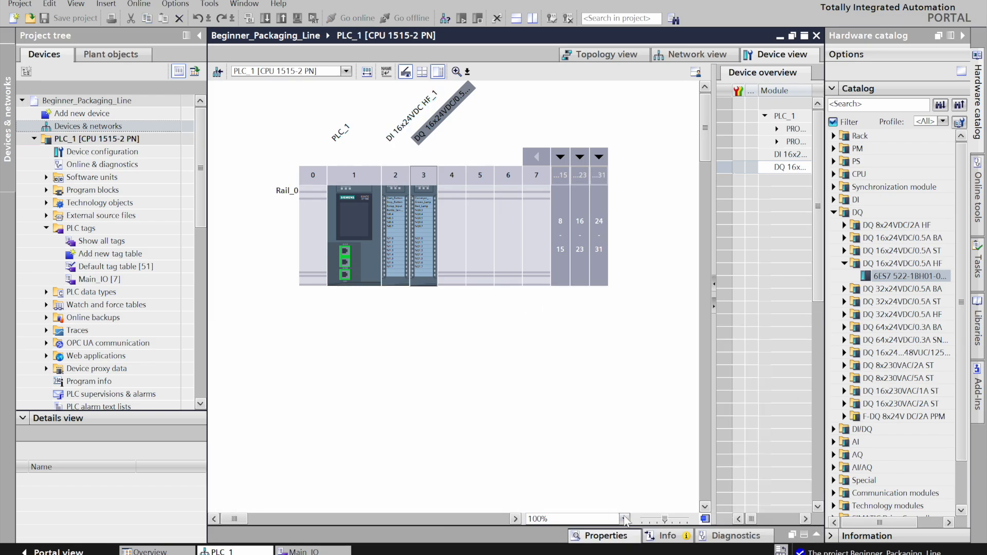
pyautogui.click(624, 520)
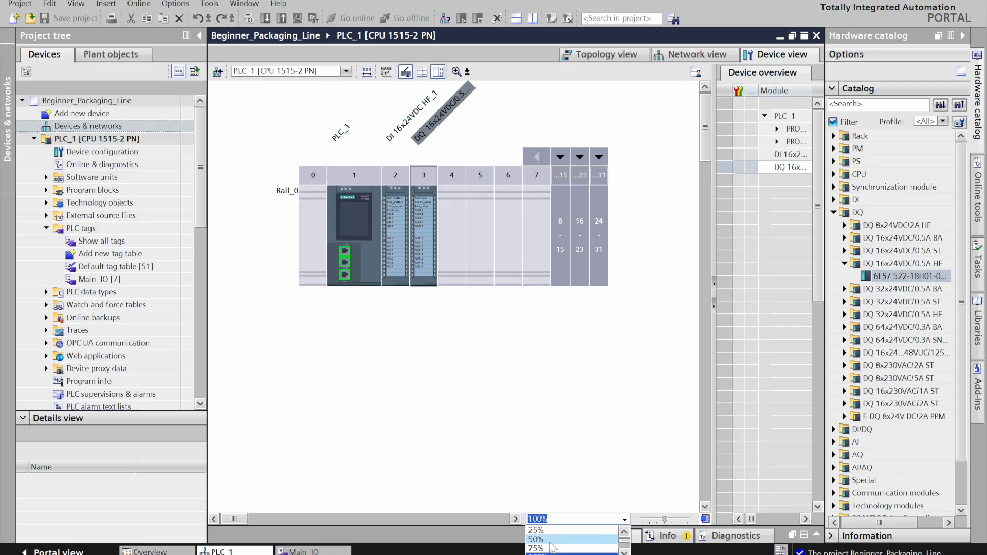
pyautogui.scroll(-3, 553, 548)
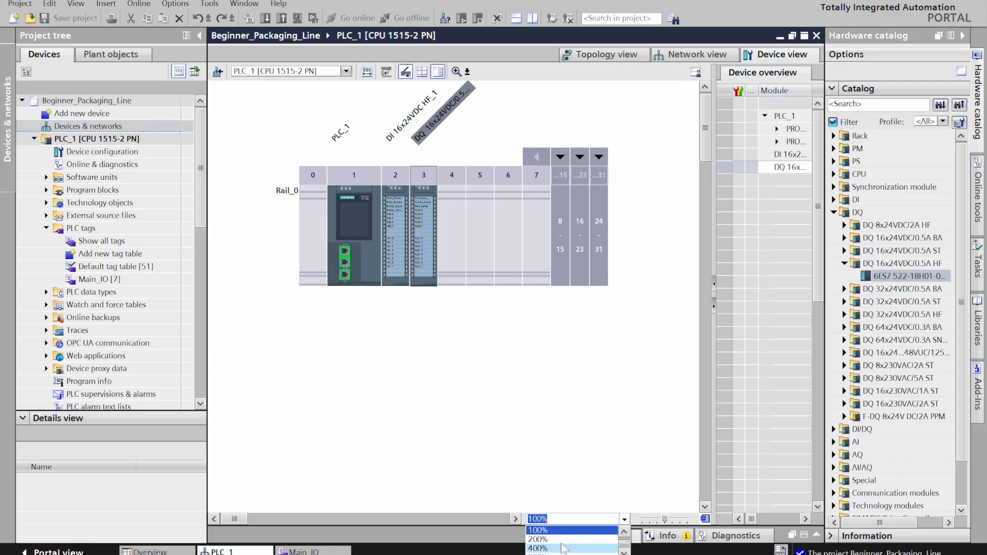
pyautogui.click(555, 539)
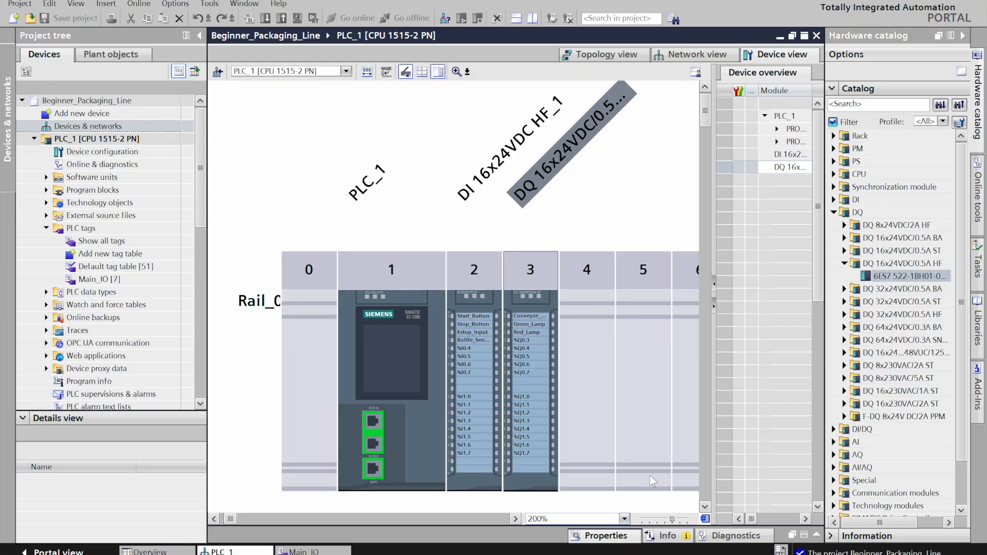
pyautogui.click(624, 519)
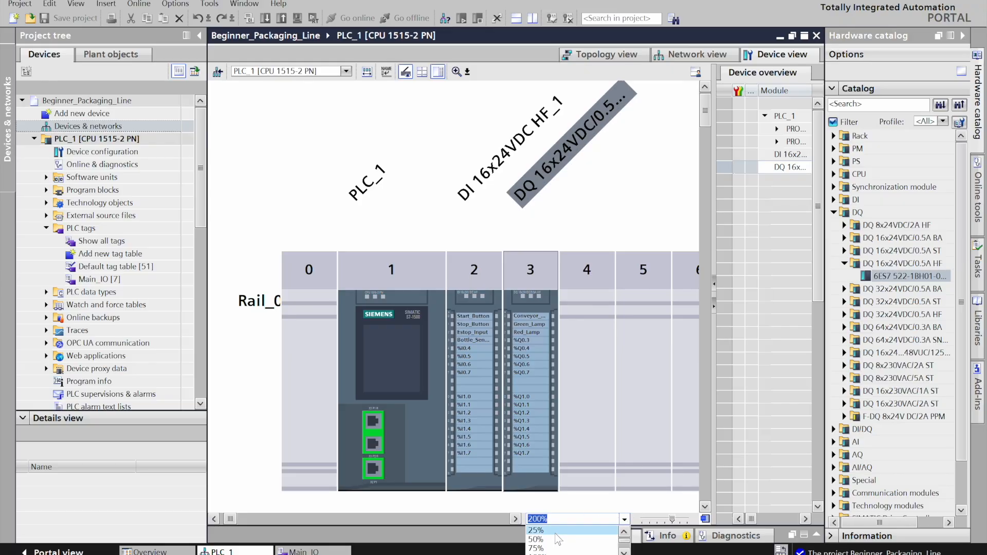
pyautogui.click(625, 551)
pyautogui.click(625, 552)
pyautogui.click(625, 551)
pyautogui.click(573, 517)
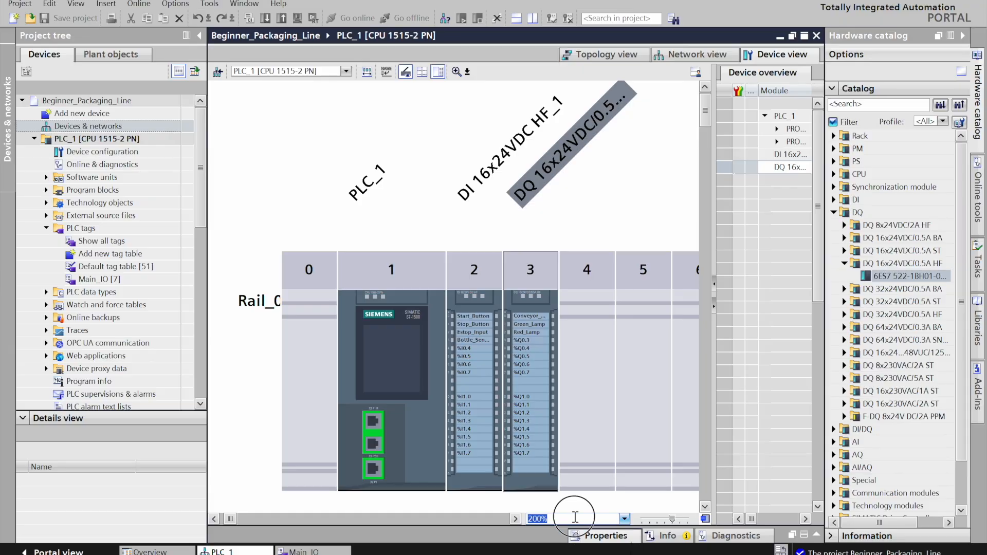
pyautogui.moveTo(820, 253); pyautogui.dragTo(819, 273)
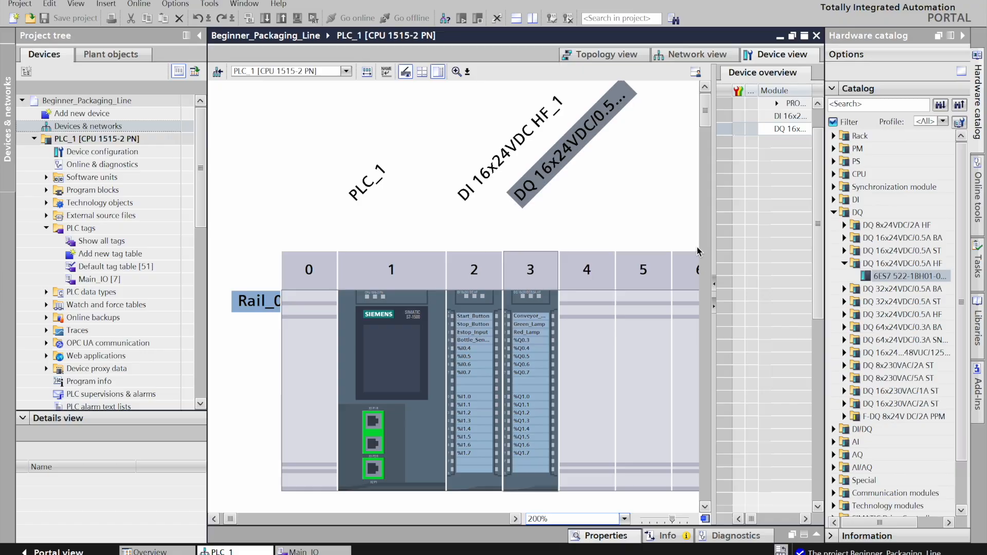
# Step: Enlarge the rack to 362% around slots 2 and 3 to read the channel labels of the DI and DQ modules
pyautogui.click(671, 231)
pyautogui.scroll(-1, 672, 231)
pyautogui.scroll(-2, 671, 231)
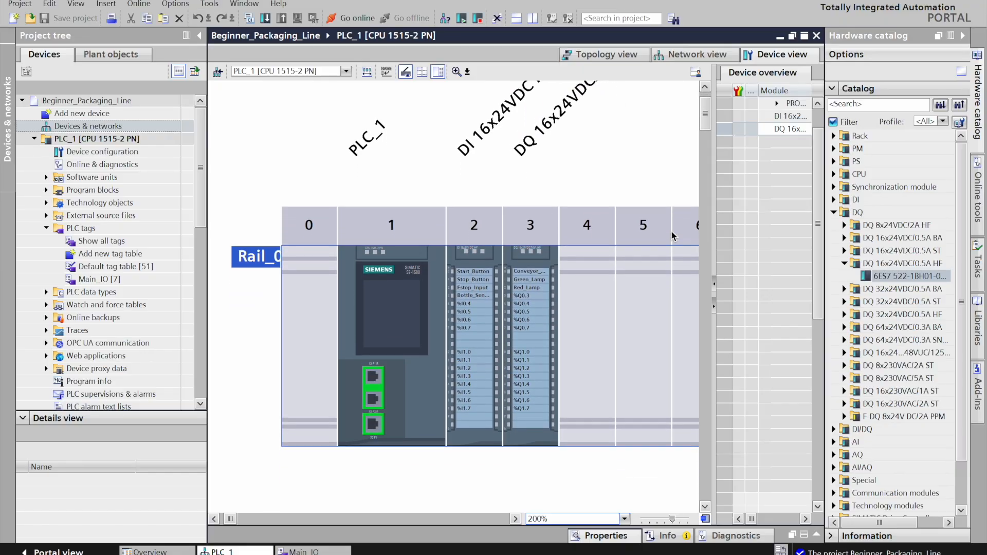
pyautogui.click(506, 302)
pyautogui.scroll(1, 506, 301)
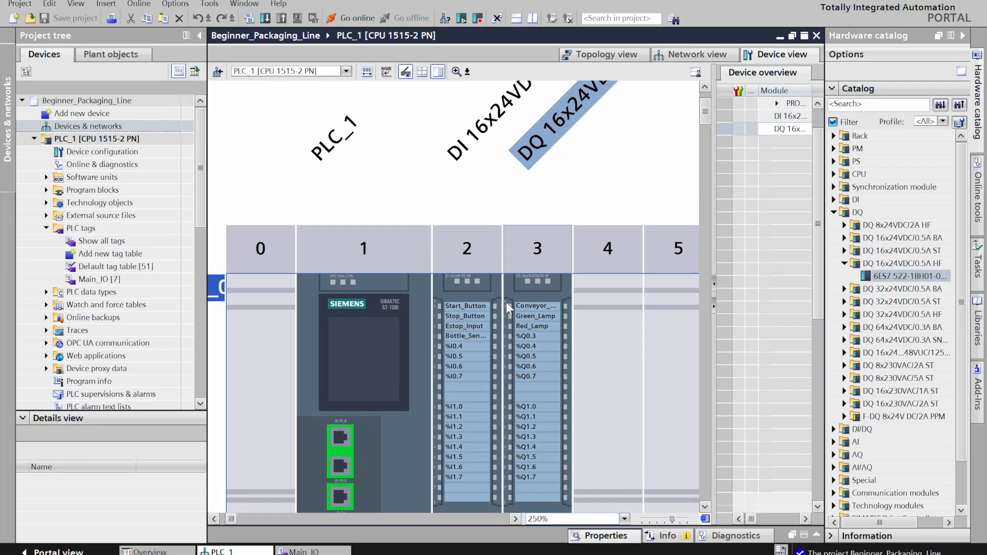
pyautogui.scroll(1, 506, 301)
pyautogui.scroll(1, 506, 302)
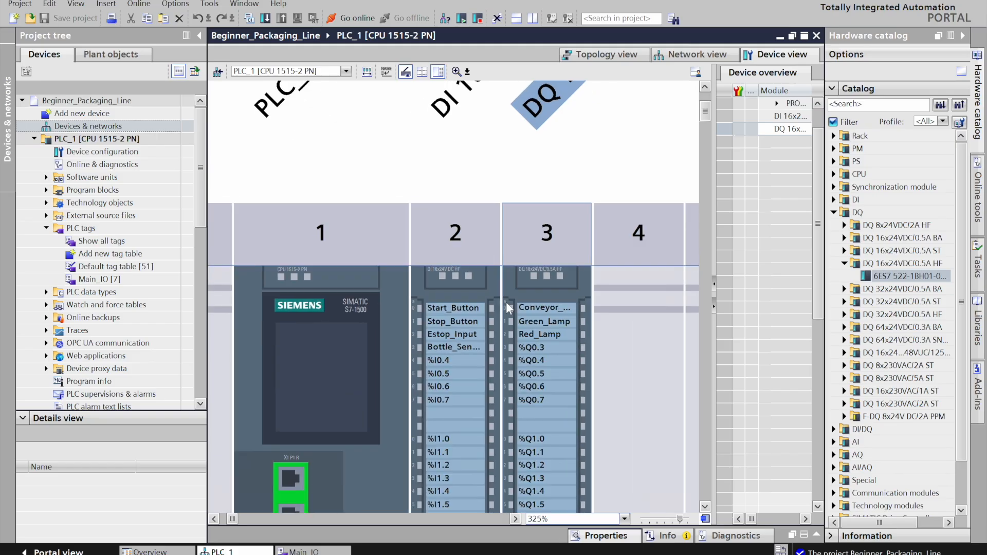
pyautogui.scroll(1, 506, 302)
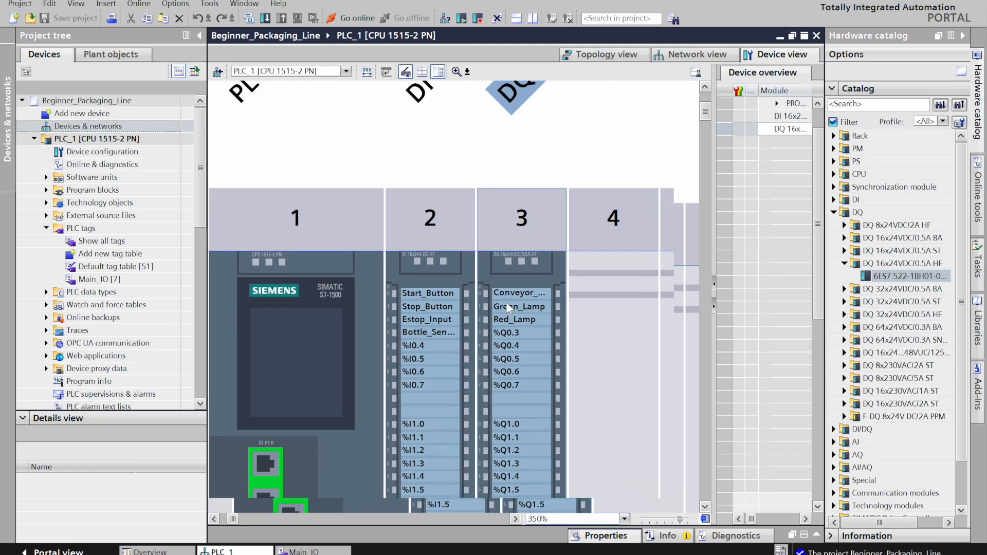
pyautogui.scroll(-1, 506, 302)
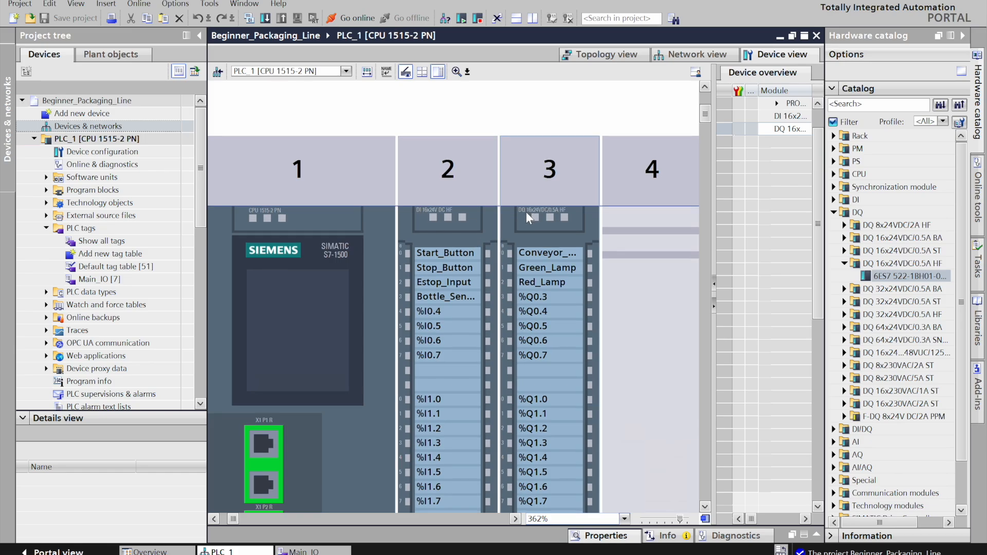
pyautogui.scroll(-1, 461, 235)
pyautogui.scroll(-2, 462, 236)
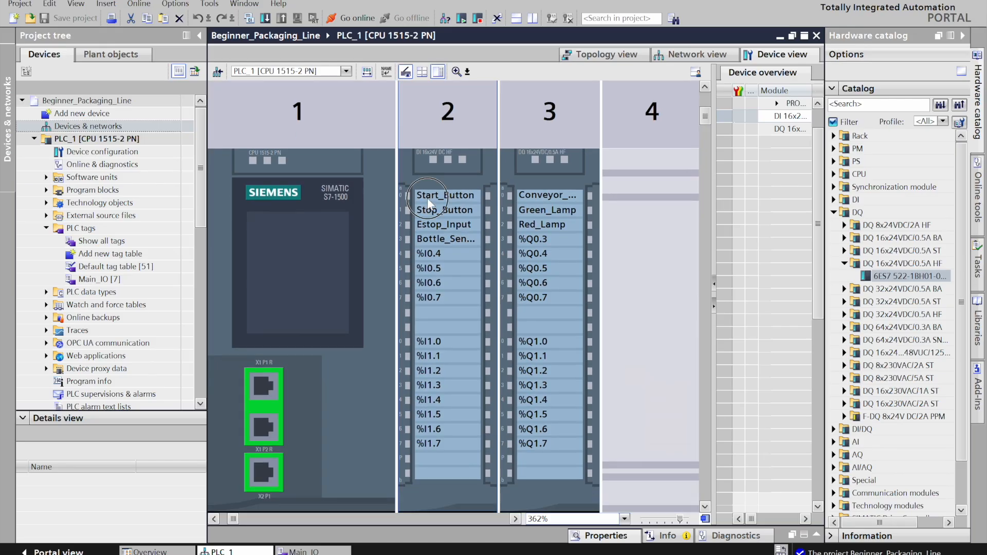
# Step: Inspect the Bottle_Sensor channel on the DI module and the Conveyor_Motor, Green_Lamp and Red_Lamp channels on the DQ module
pyautogui.click(445, 239)
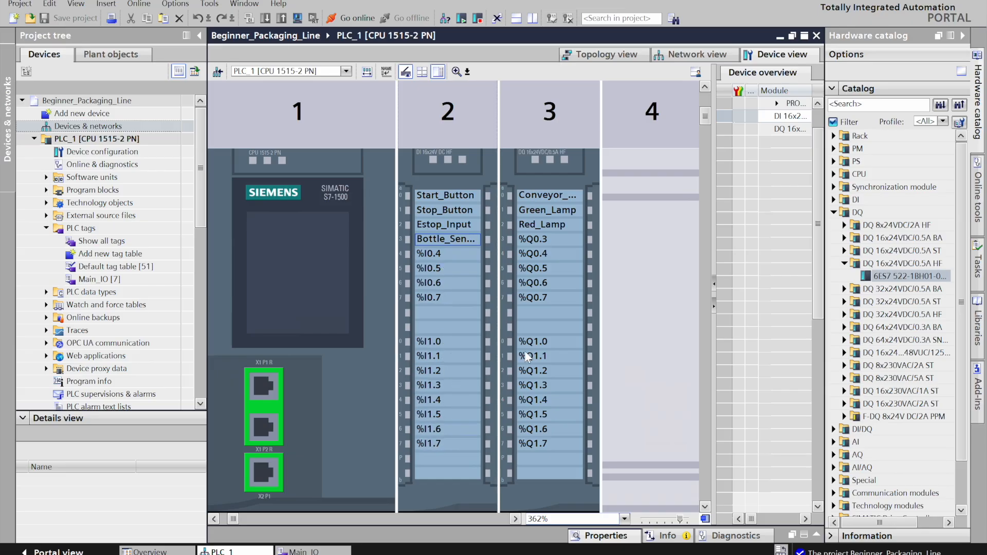
pyautogui.click(548, 196)
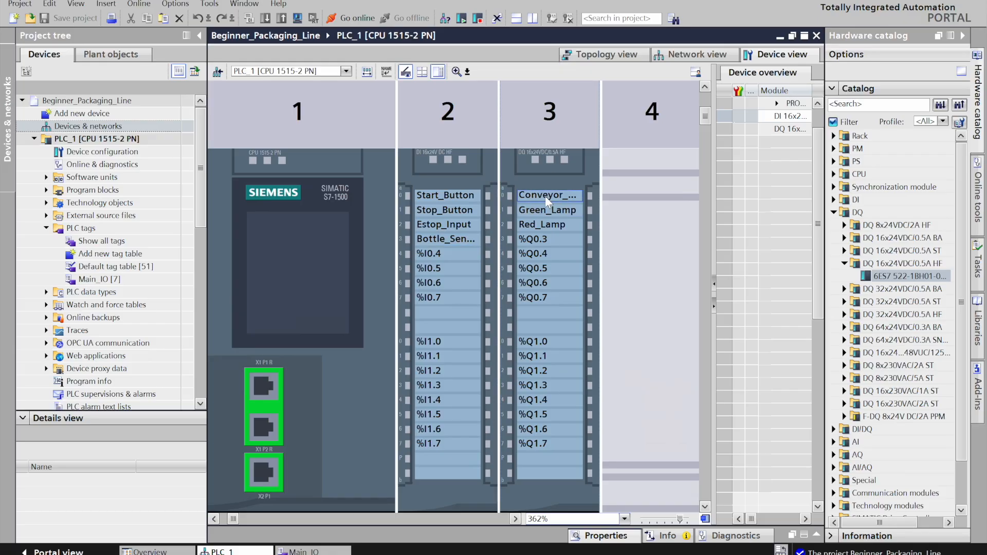
pyautogui.click(547, 208)
pyautogui.click(545, 224)
pyautogui.scroll(-1, 550, 440)
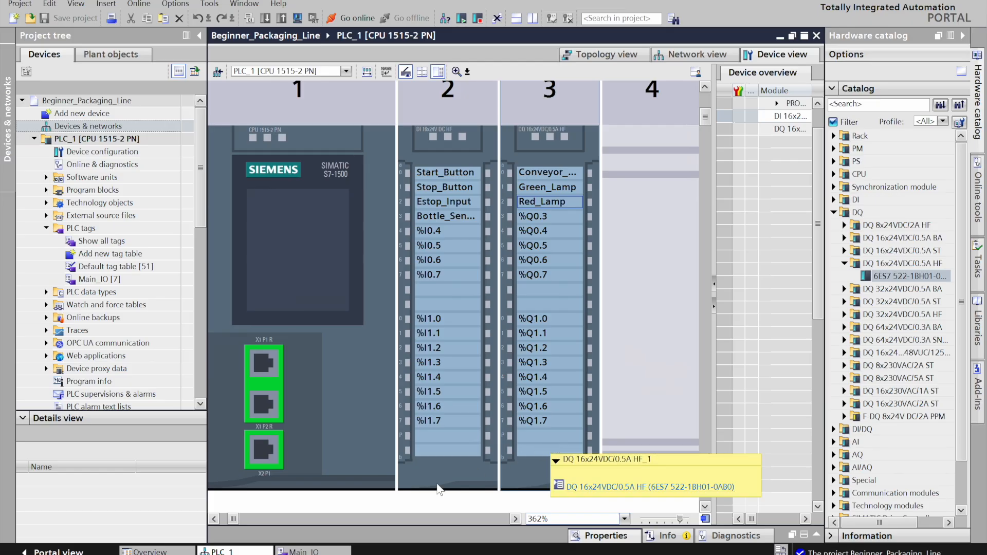
# Step: Compare the addresses in the Main_IO tag table with the channel labels on the modules in PLC_1's device view
pyautogui.click(326, 550)
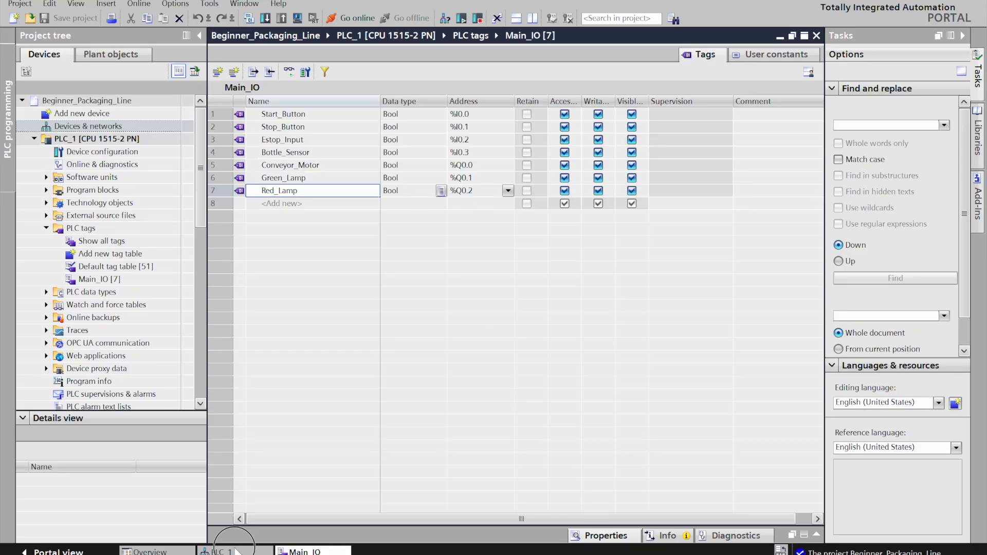
pyautogui.click(218, 551)
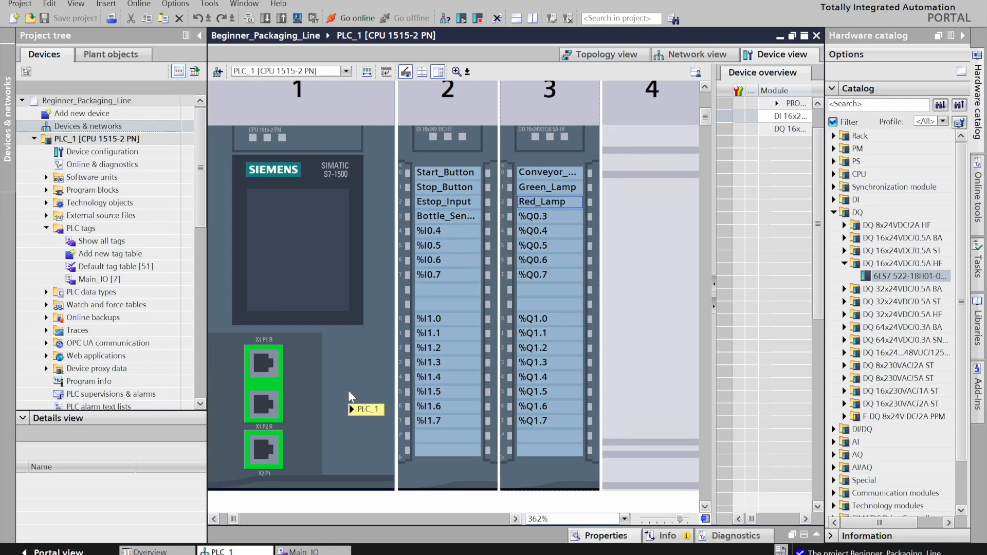
pyautogui.moveTo(349, 395)
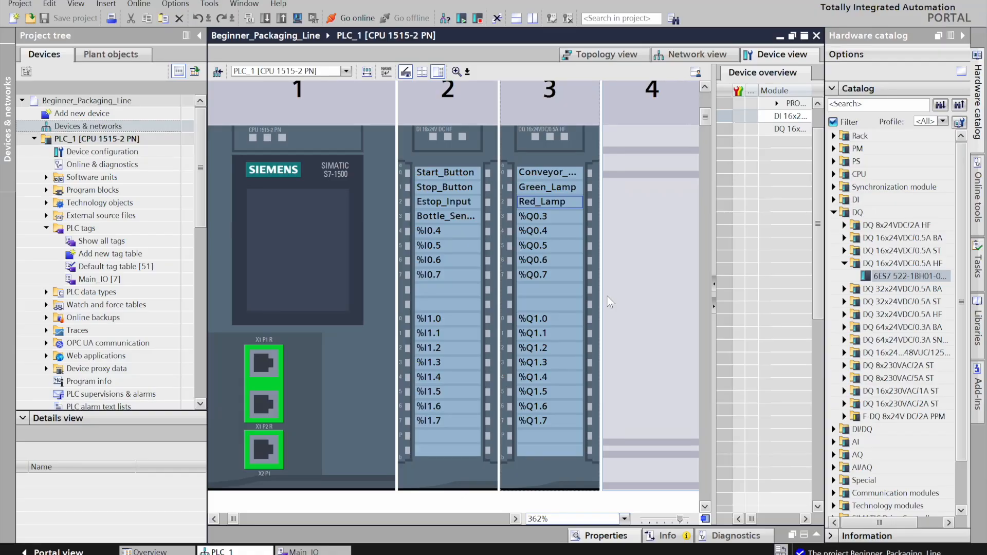
pyautogui.click(550, 136)
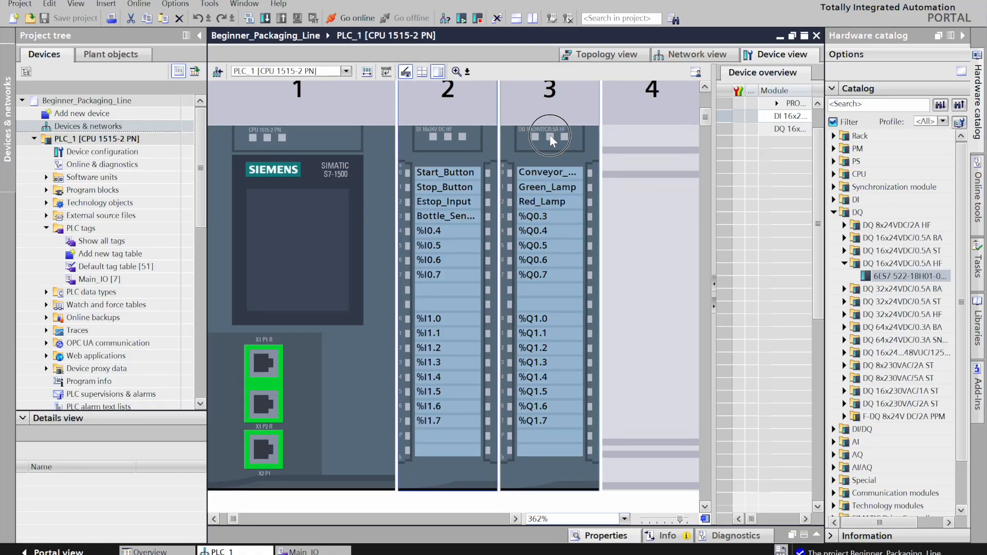